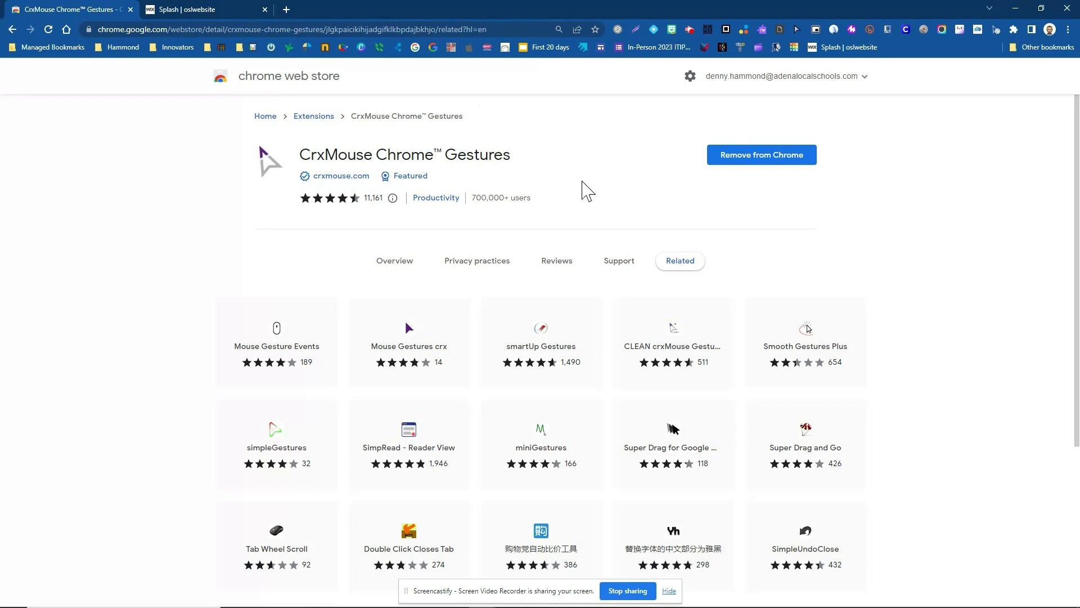
Step: Switch from the CrxMouse Web Store tab to the 'Splash | oslwebsite' Maker Classroom tab
{"action": "key", "text": "ctrl+Tab"}
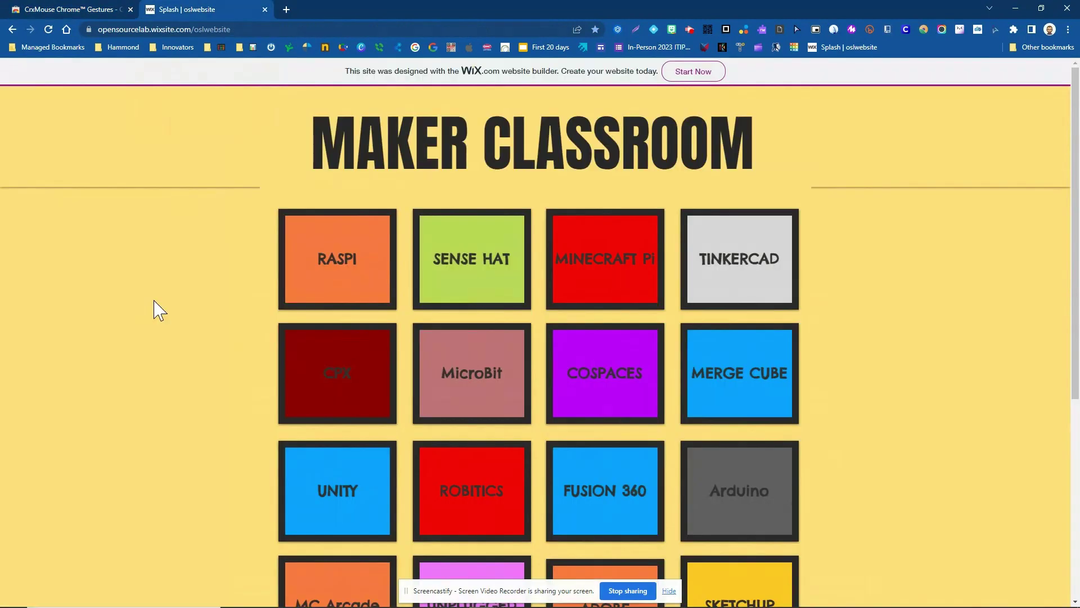
{"action": "left_click", "coordinate": [994, 29]}
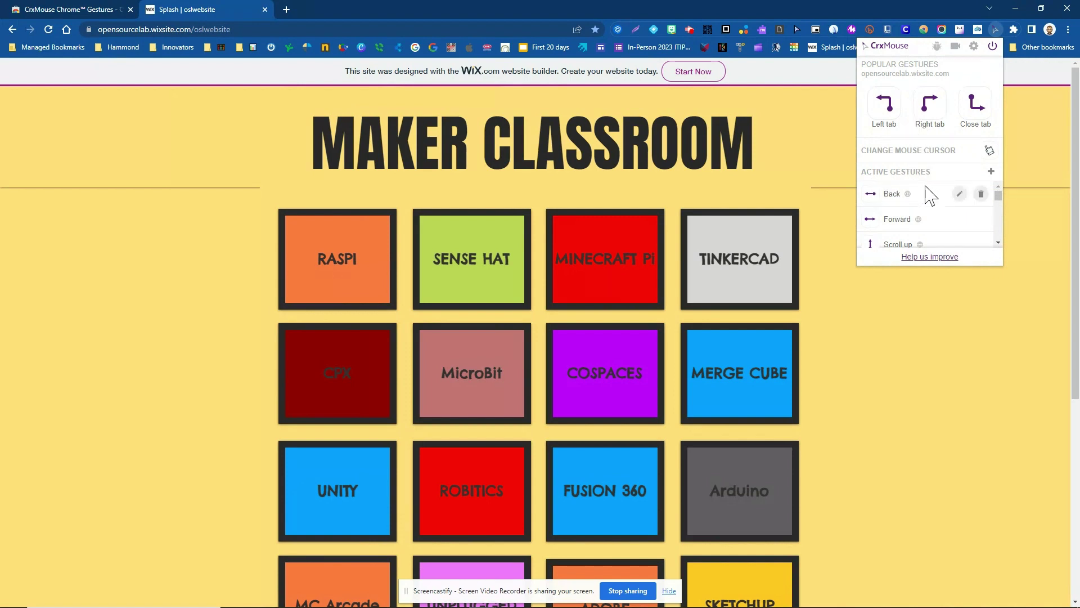
{"action": "scroll", "coordinate": [917, 209], "scroll_direction": "down", "scroll_amount": 1}
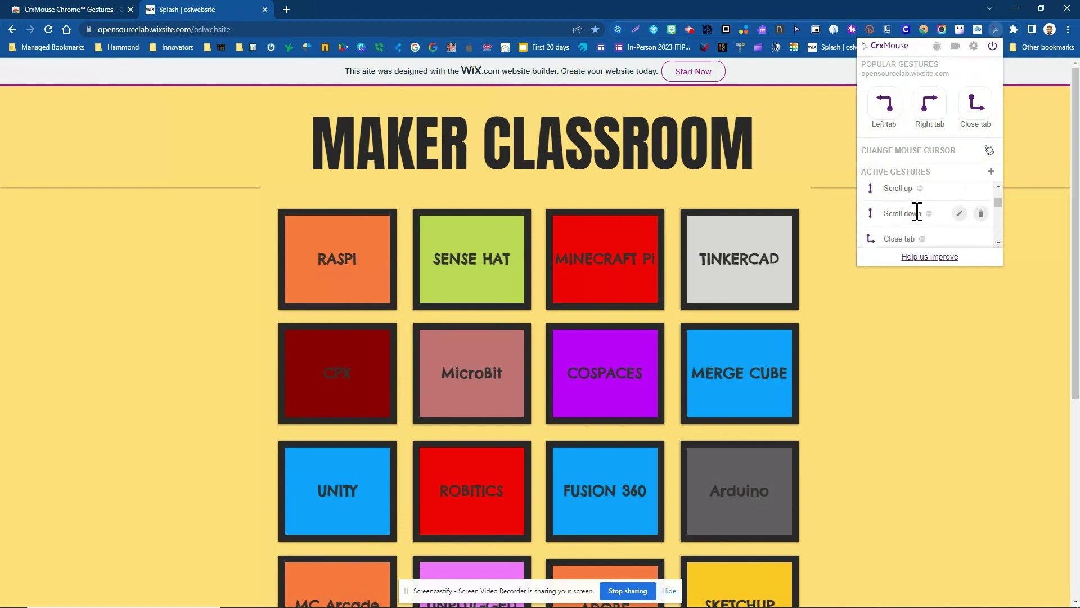
{"action": "scroll", "coordinate": [912, 214], "scroll_direction": "down", "scroll_amount": 1}
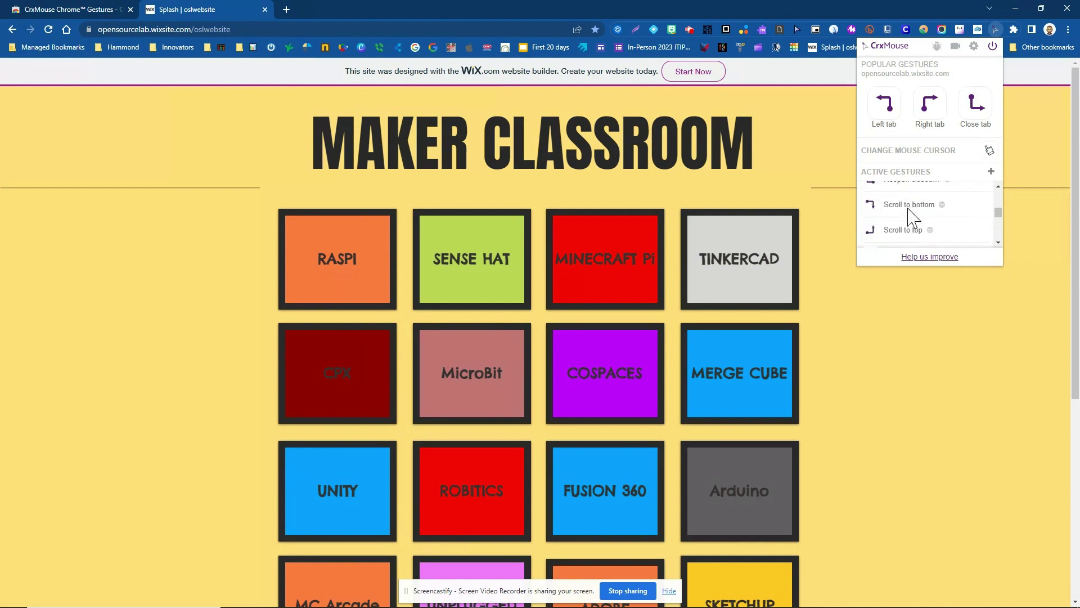
{"action": "scroll", "coordinate": [913, 215], "scroll_direction": "down", "scroll_amount": 2}
{"action": "scroll", "coordinate": [907, 212], "scroll_direction": "up", "scroll_amount": 5}
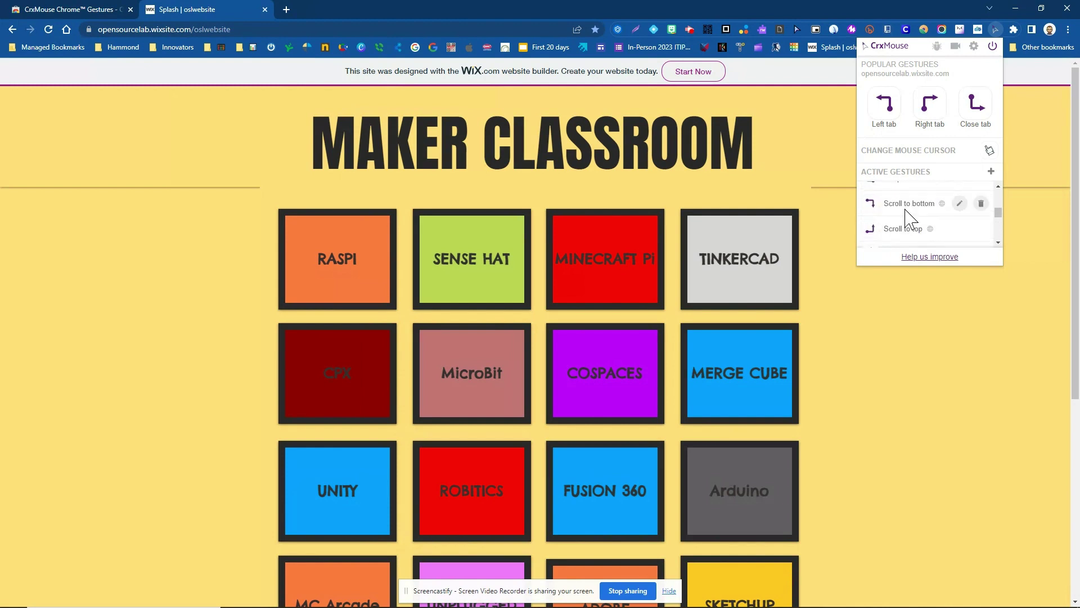
{"action": "scroll", "coordinate": [951, 223], "scroll_direction": "down", "scroll_amount": 3}
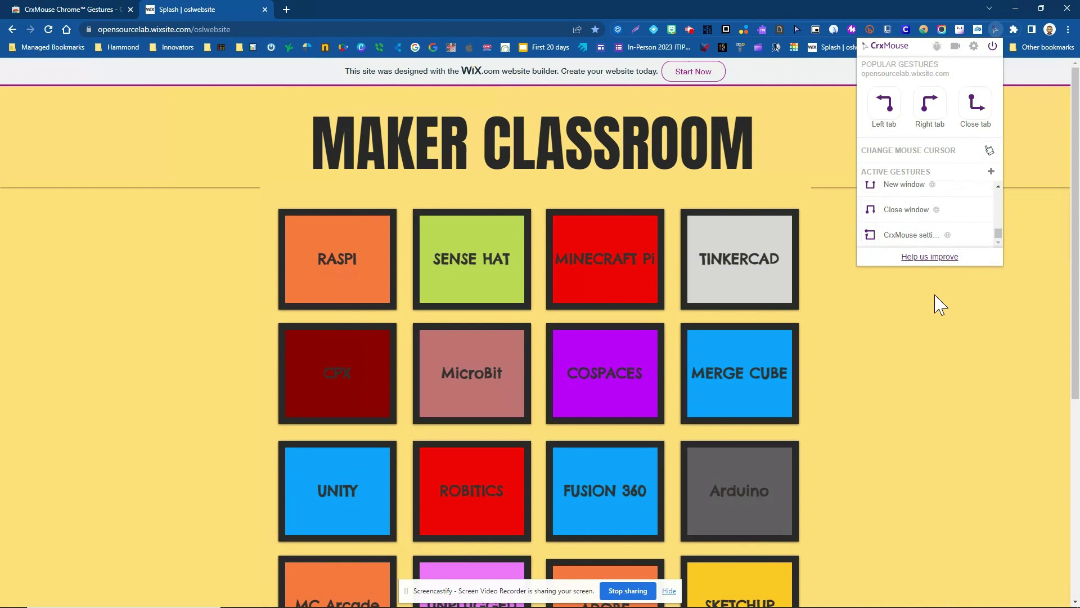
{"action": "left_click", "coordinate": [937, 318]}
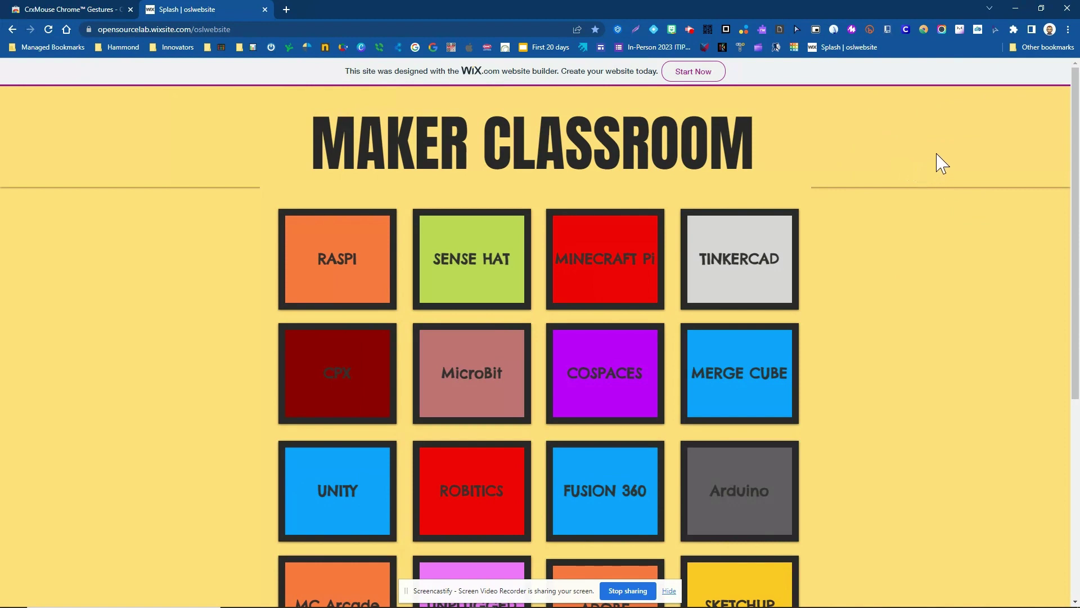
Step: Go back to the Tinkercad dashboard, forward to Maker Classroom, then back to the dashboard with a leftward gesture
{"action": "key", "text": "alt+Left"}
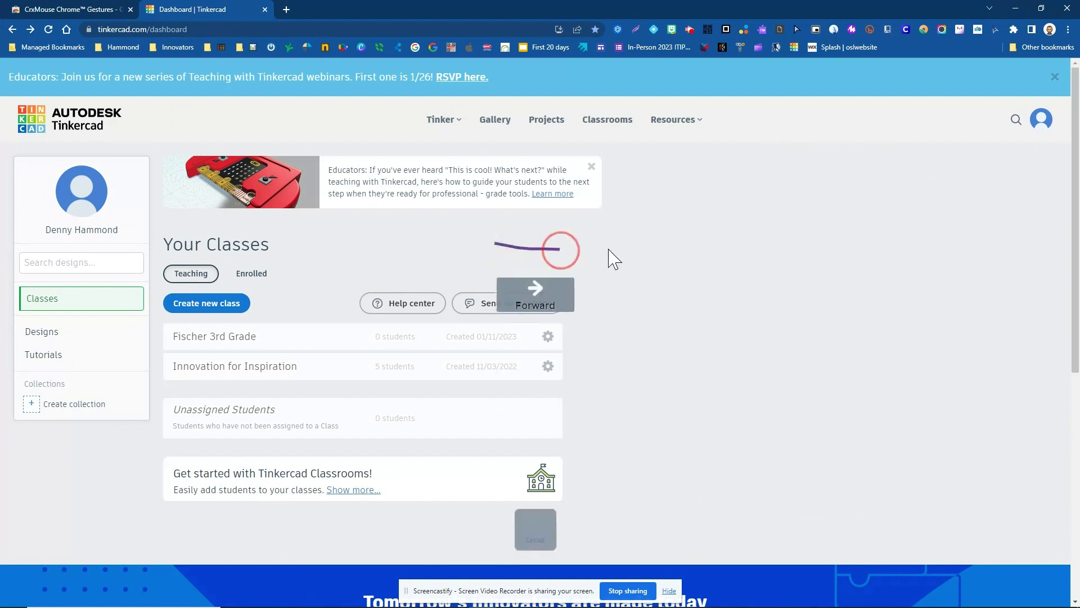
{"action": "key", "text": "alt+Right"}
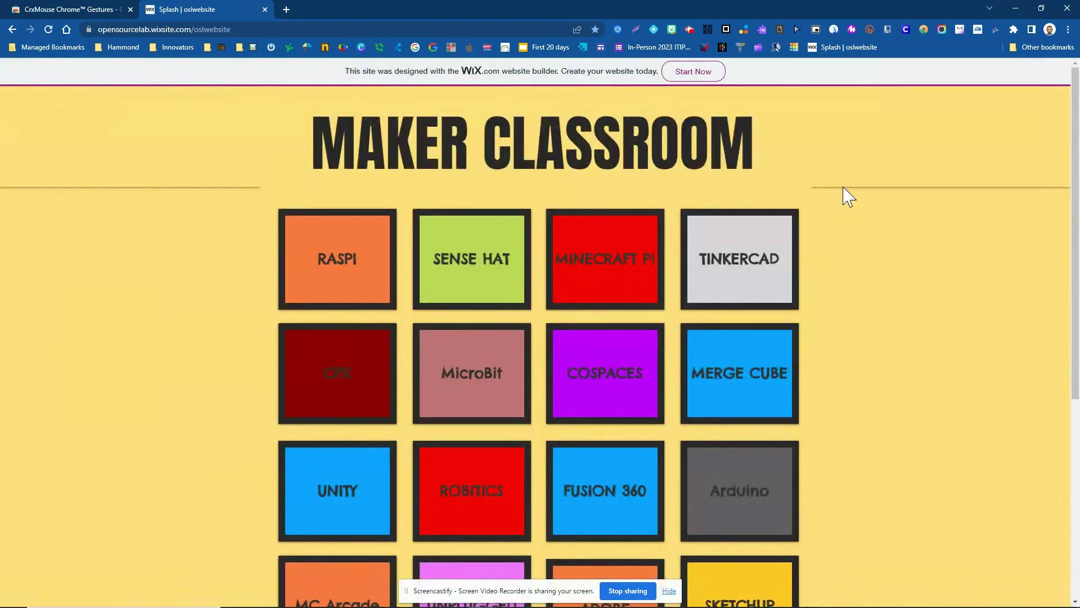
{"action": "left_click_drag", "start_coordinate": [916, 147], "coordinate": [863, 150]}
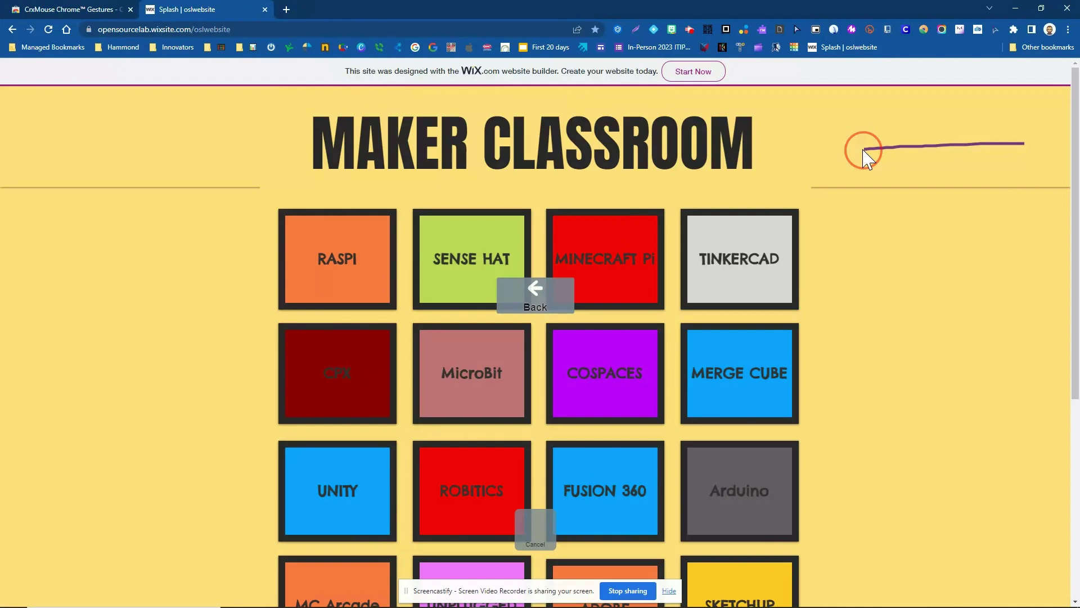
{"action": "right_click", "coordinate": [864, 151]}
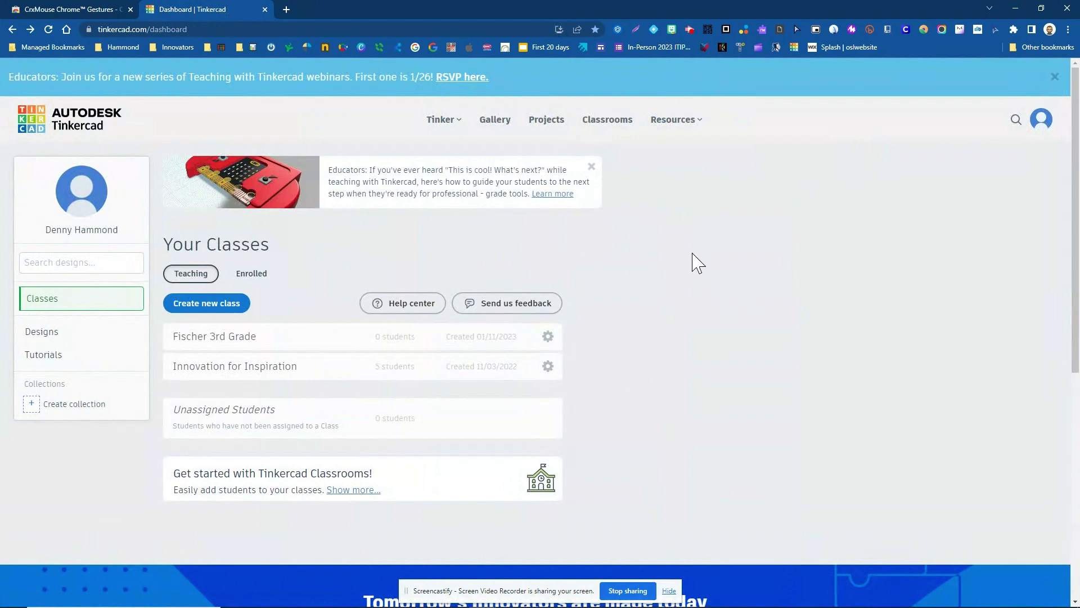
Step: Use gestures to move the Tinkercad dashboard down to its footer and back to the top
{"action": "right_click", "coordinate": [688, 203]}
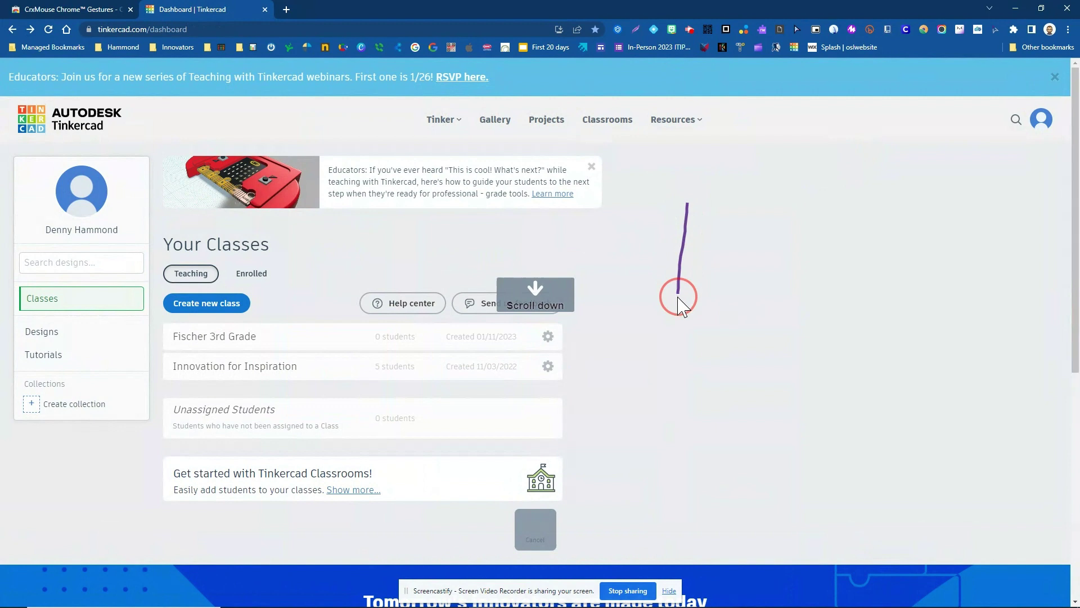
{"action": "left_click_drag", "start_coordinate": [678, 298], "coordinate": [672, 322]}
{"action": "left_click_drag", "start_coordinate": [729, 207], "coordinate": [698, 337]}
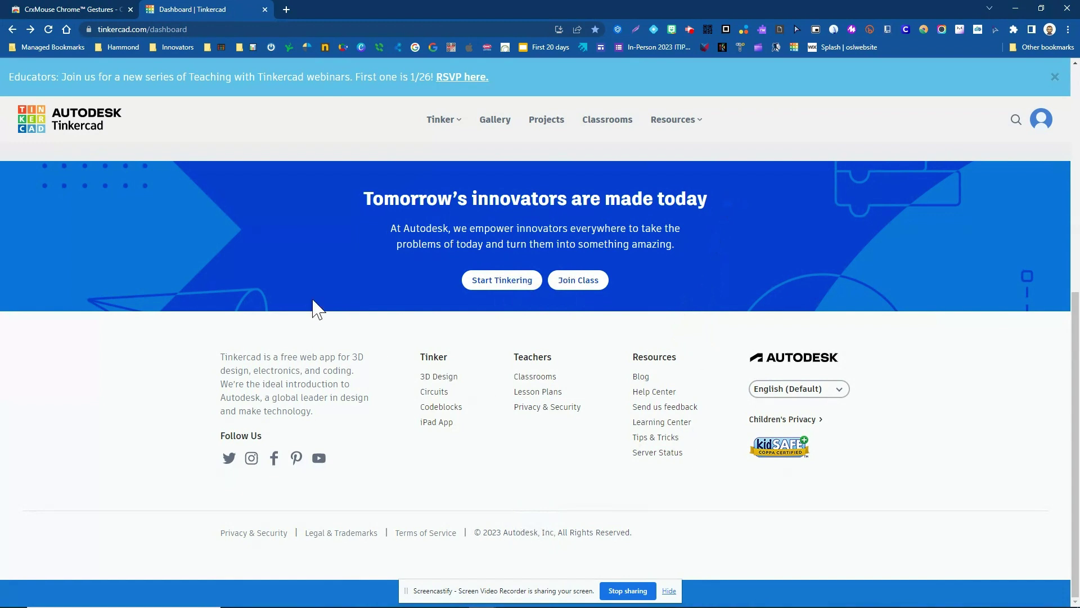
{"action": "left_click_drag", "start_coordinate": [277, 316], "coordinate": [284, 276]}
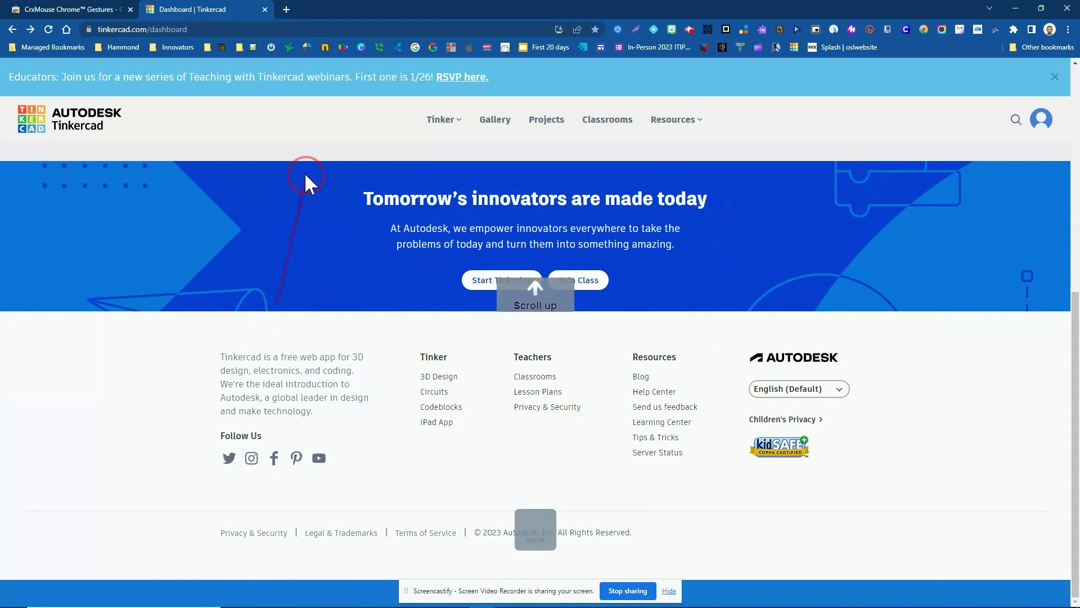
{"action": "left_click_drag", "start_coordinate": [305, 172], "coordinate": [305, 172]}
{"action": "mouse_move", "coordinate": [692, 386]}
{"action": "left_mouse_down"}
{"action": "mouse_move", "coordinate": [718, 294]}
{"action": "mouse_move", "coordinate": [719, 248]}
{"action": "left_mouse_up"}
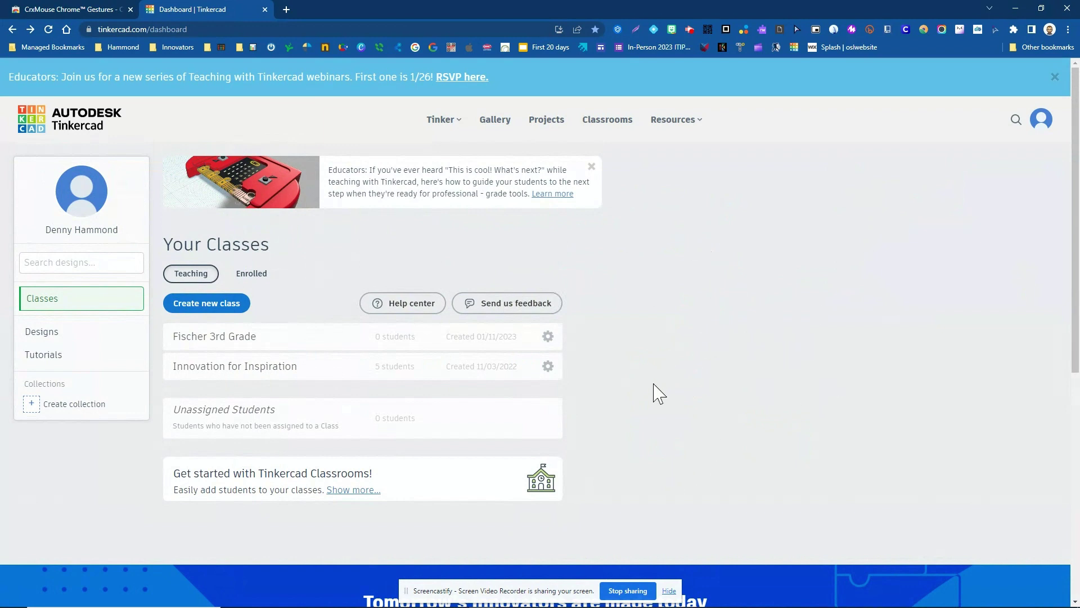
Step: Reload the Tinkercad dashboard with the up-down gesture, dismissing a stray page context menu
{"action": "mouse_move", "coordinate": [663, 385]}
{"action": "left_mouse_down"}
{"action": "mouse_move", "coordinate": [683, 224]}
{"action": "mouse_move", "coordinate": [715, 304]}
{"action": "left_mouse_up"}
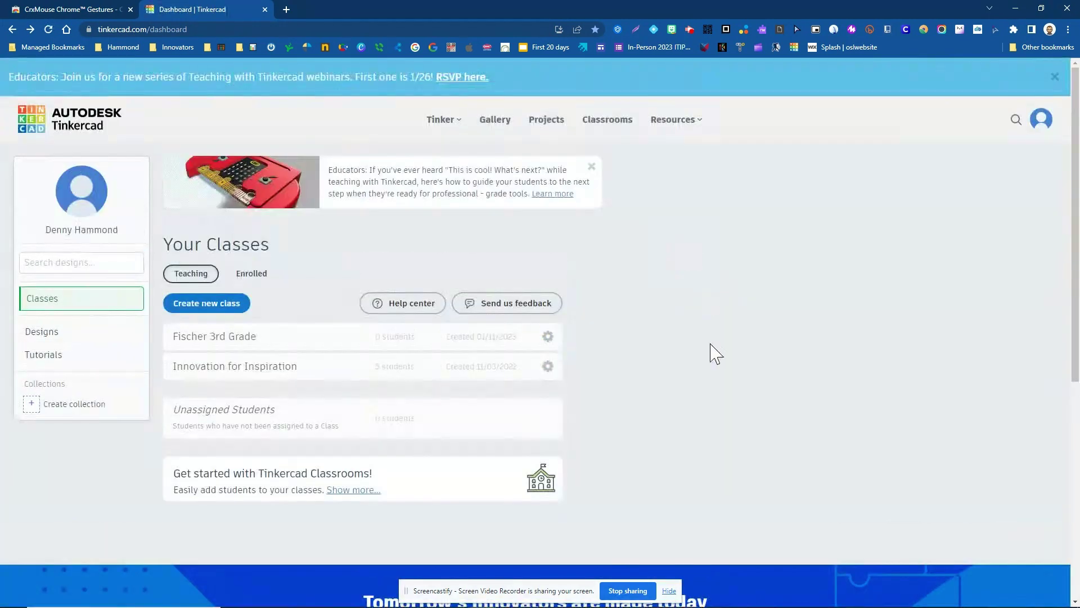
{"action": "right_click", "coordinate": [711, 344]}
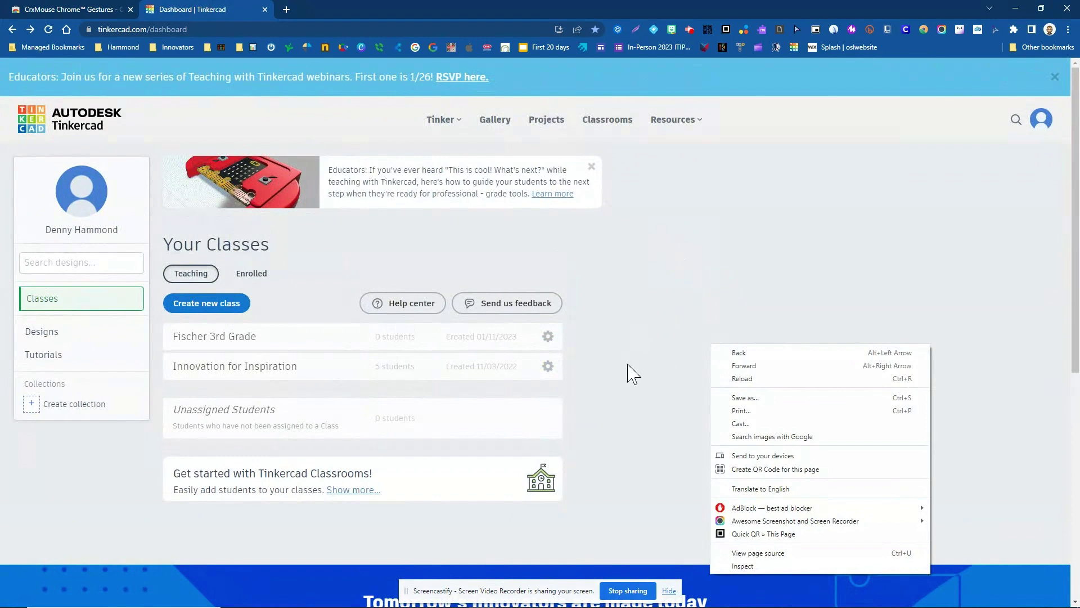
{"action": "left_click", "coordinate": [637, 315]}
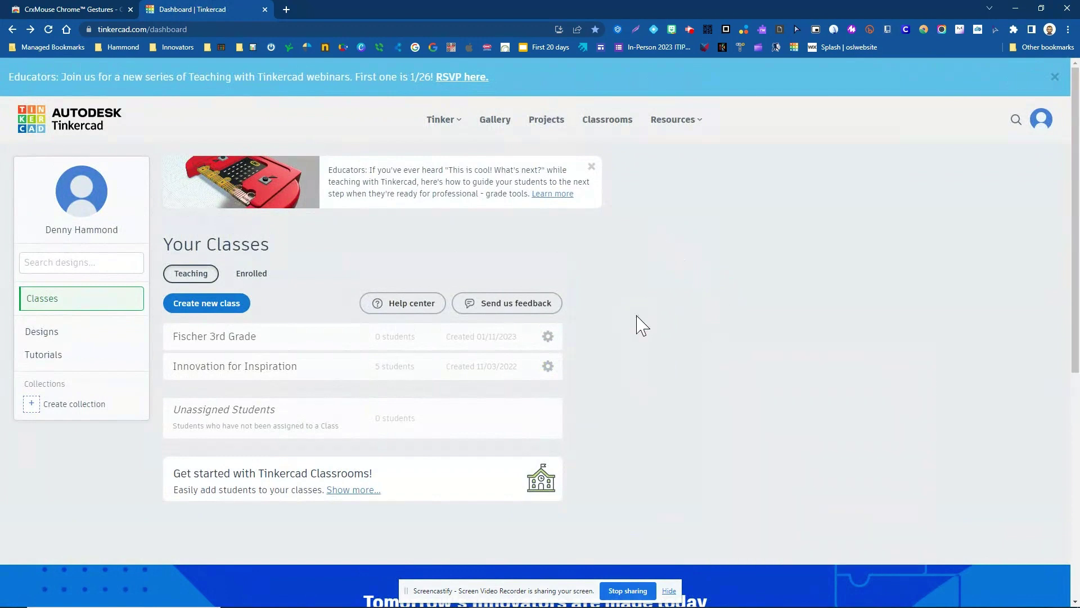
{"action": "mouse_move", "coordinate": [771, 366]}
{"action": "left_mouse_down"}
{"action": "mouse_move", "coordinate": [771, 282]}
{"action": "mouse_move", "coordinate": [750, 284]}
{"action": "mouse_move", "coordinate": [731, 332]}
{"action": "left_mouse_up"}
Step: Review the CrxMouse popup of active gestures and open the extension's settings in a new tab
{"action": "left_click", "coordinate": [994, 29]}
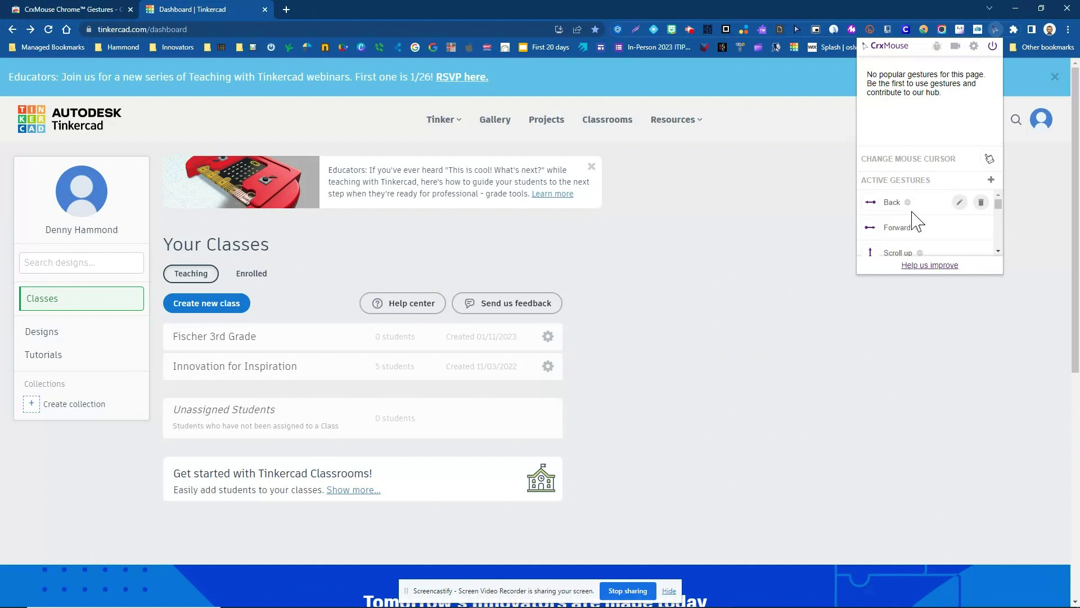
{"action": "scroll", "coordinate": [914, 217], "scroll_direction": "down", "scroll_amount": 3}
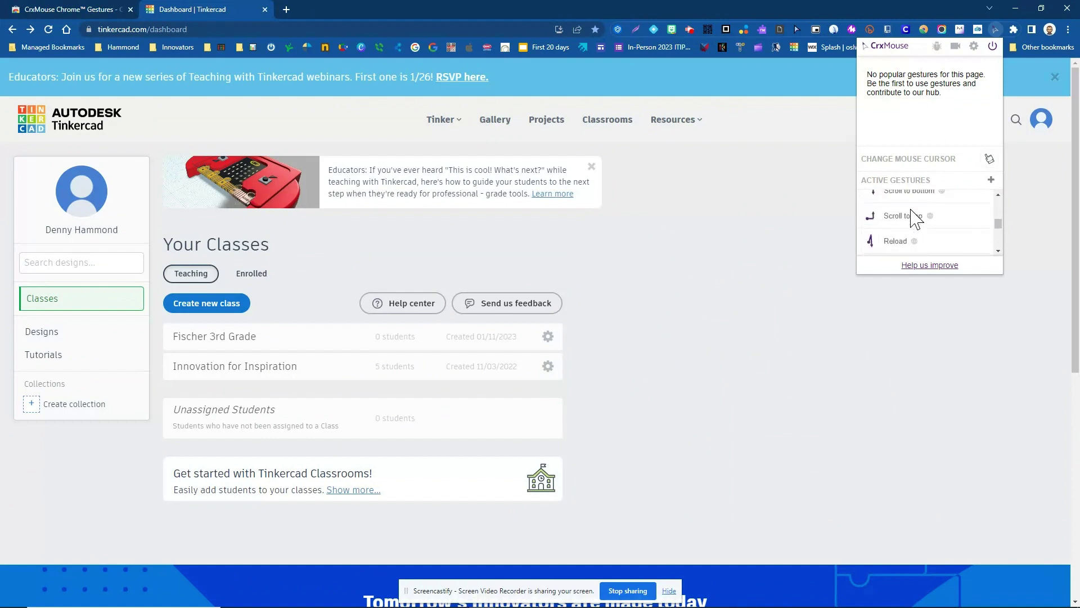
{"action": "scroll", "coordinate": [914, 216], "scroll_direction": "up", "scroll_amount": 3}
{"action": "left_click", "coordinate": [820, 207]}
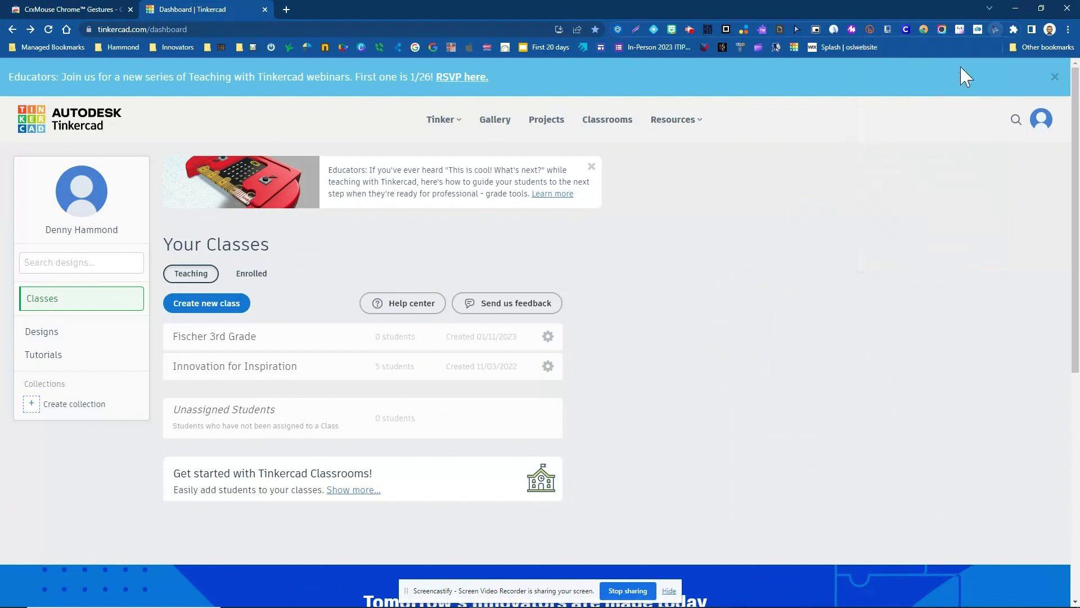
{"action": "left_click", "coordinate": [995, 29]}
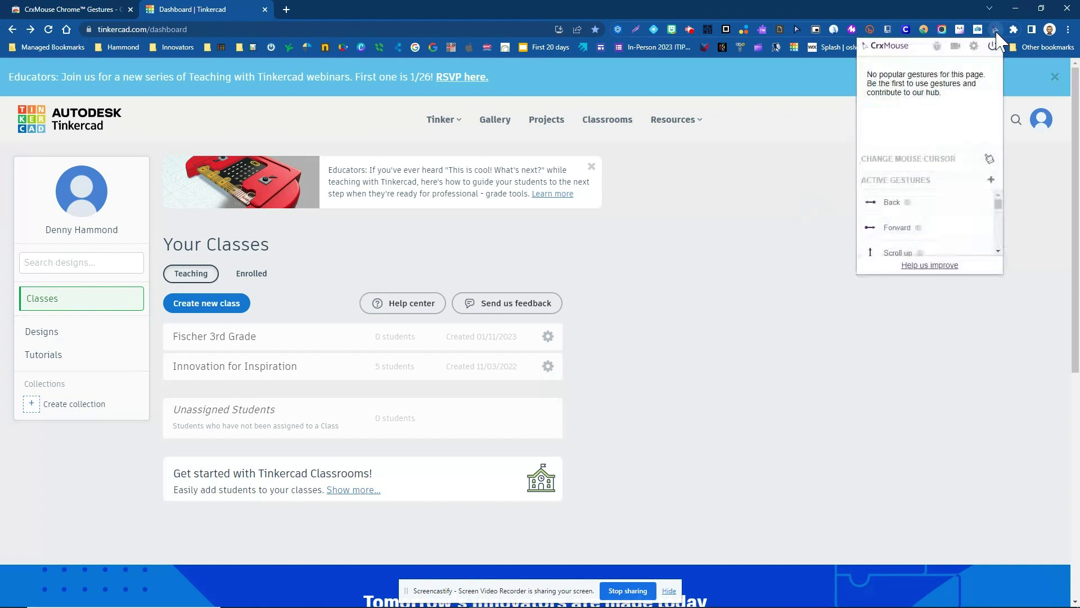
{"action": "left_click", "coordinate": [975, 48]}
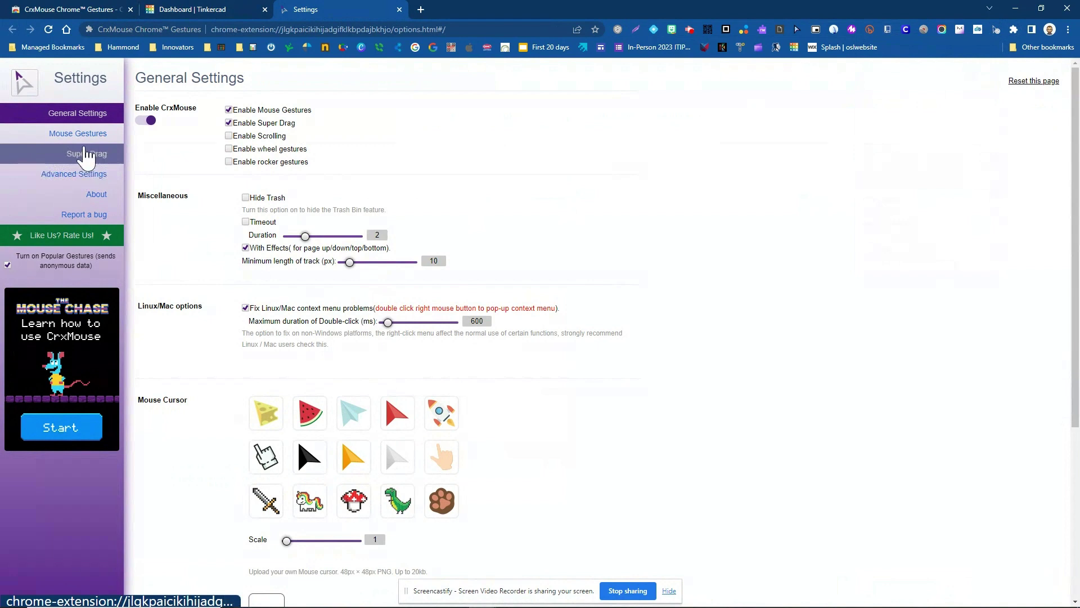
Step: Look through the Mouse Gestures assignments, then return to General Settings
{"action": "left_click", "coordinate": [83, 135]}
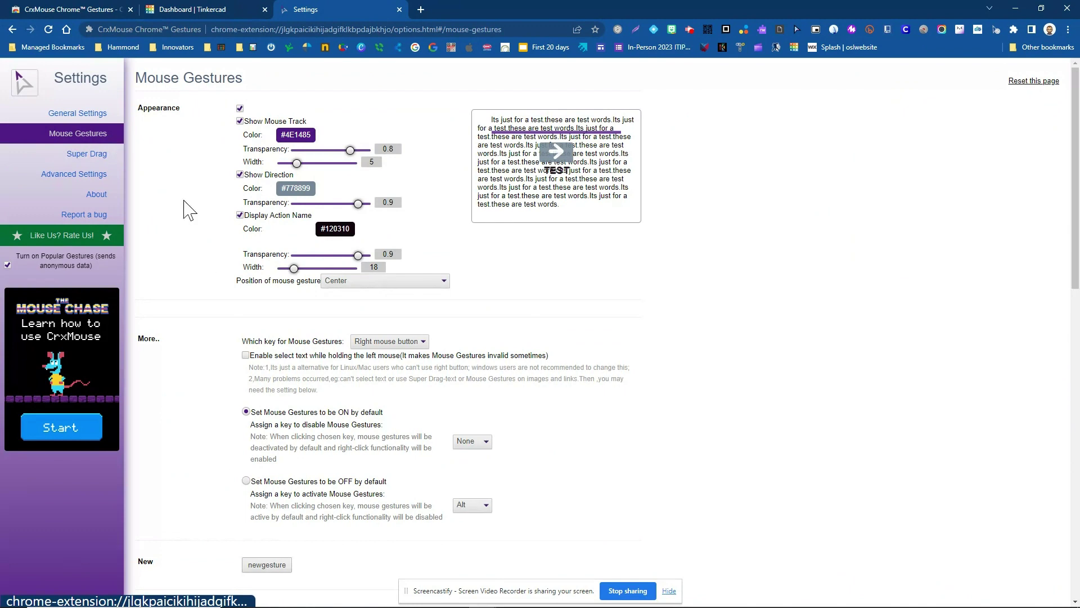
{"action": "scroll", "coordinate": [197, 393], "scroll_direction": "down", "scroll_amount": 8}
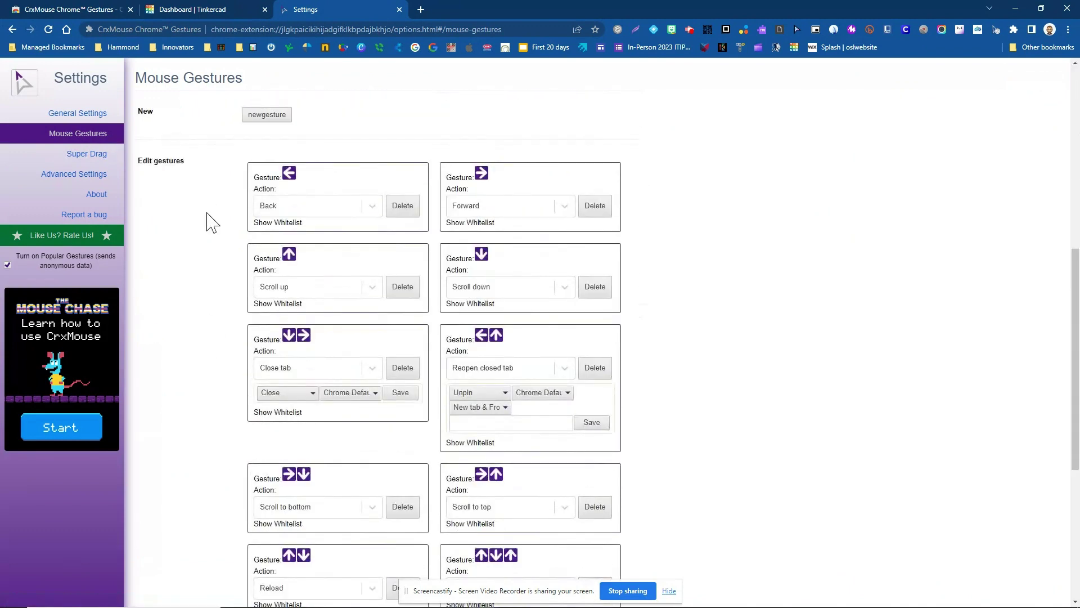
{"action": "scroll", "coordinate": [207, 224], "scroll_direction": "down", "scroll_amount": 3}
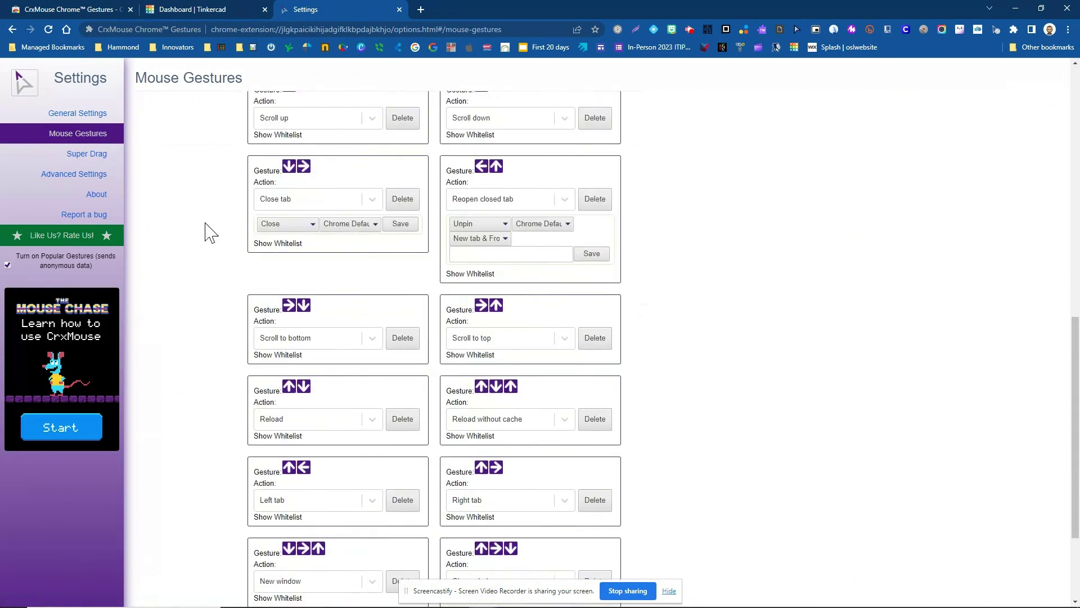
{"action": "scroll", "coordinate": [208, 230], "scroll_direction": "up", "scroll_amount": 8}
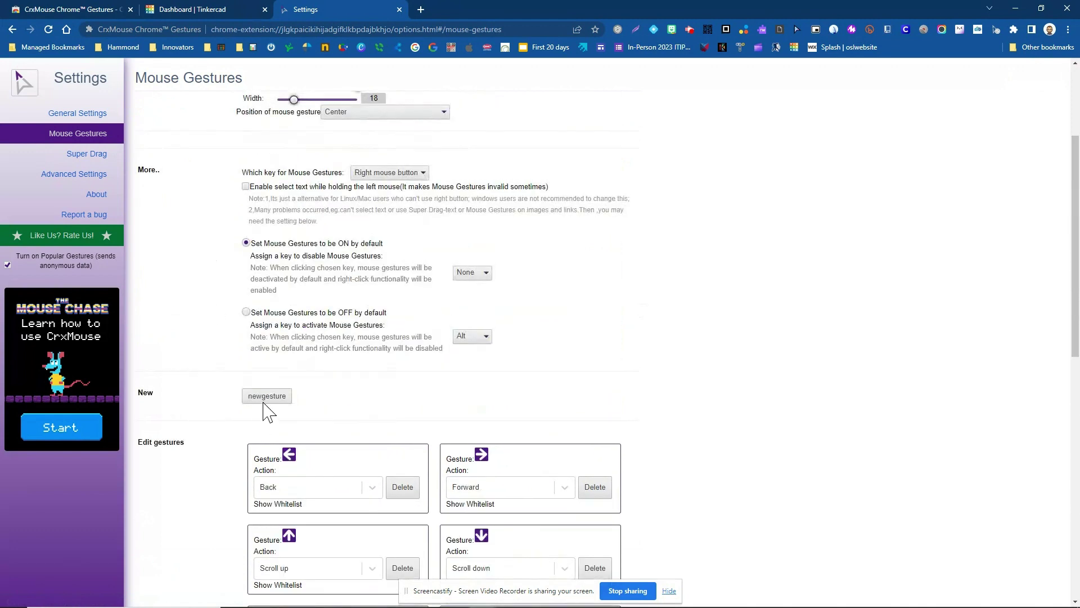
{"action": "scroll", "coordinate": [222, 401], "scroll_direction": "up", "scroll_amount": 3}
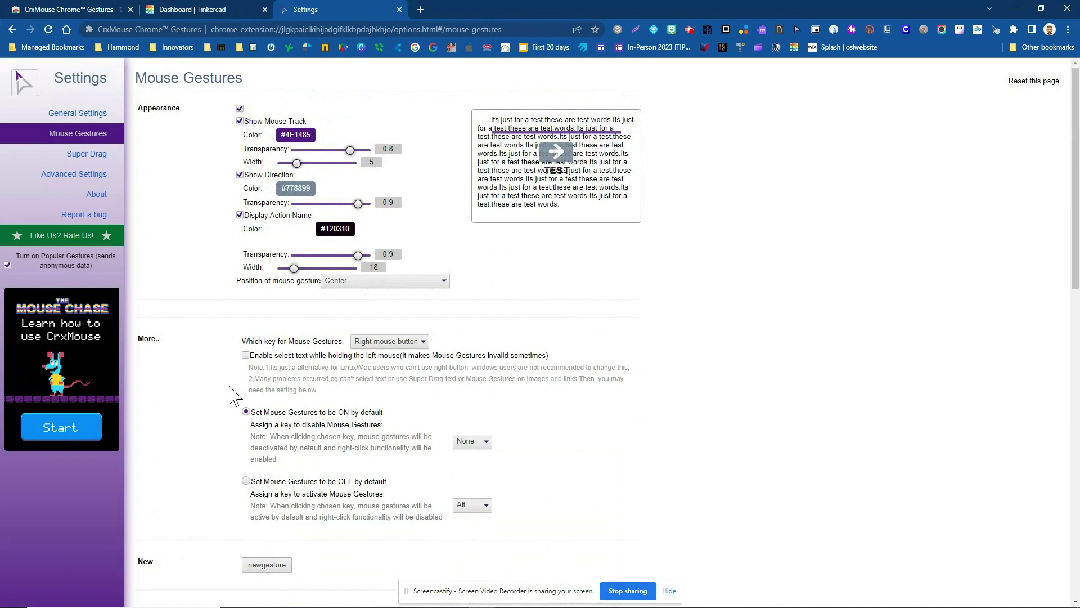
{"action": "left_click", "coordinate": [74, 119]}
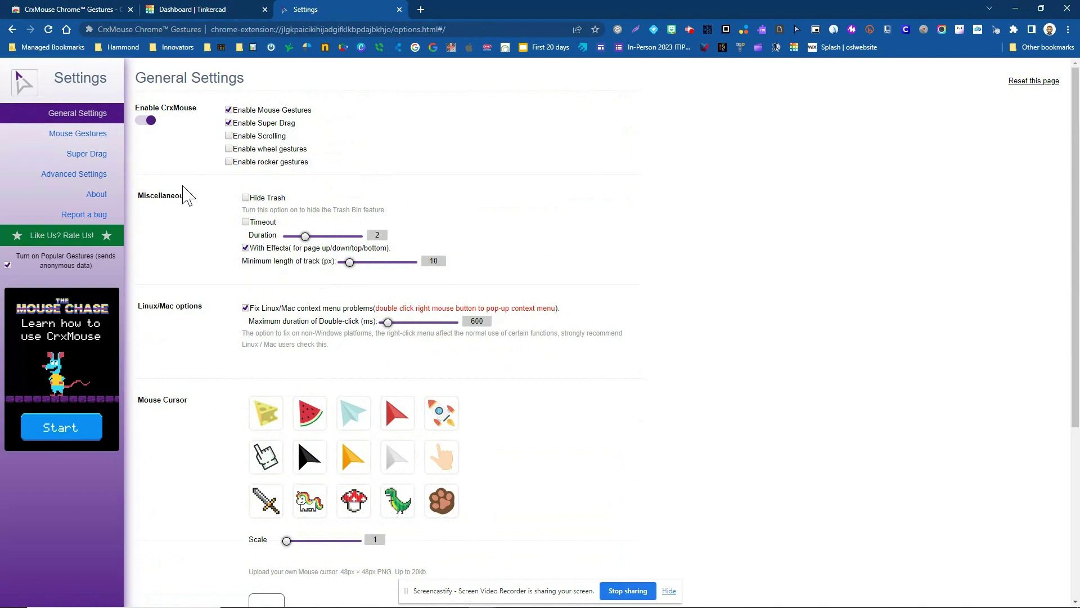
{"action": "scroll", "coordinate": [163, 371], "scroll_direction": "down", "scroll_amount": 3}
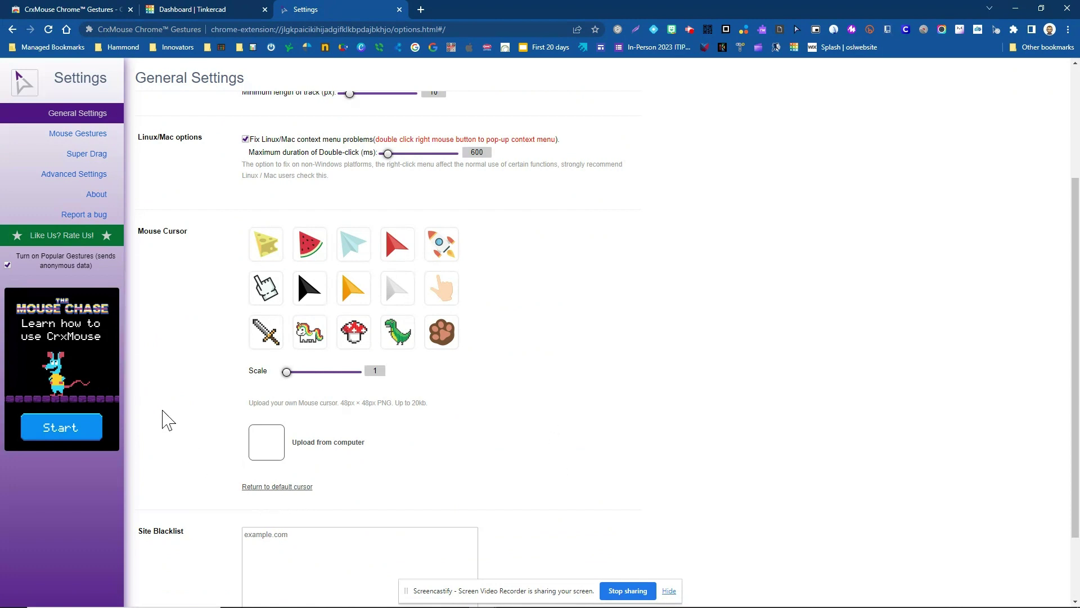
{"action": "scroll", "coordinate": [169, 419], "scroll_direction": "down", "scroll_amount": 2}
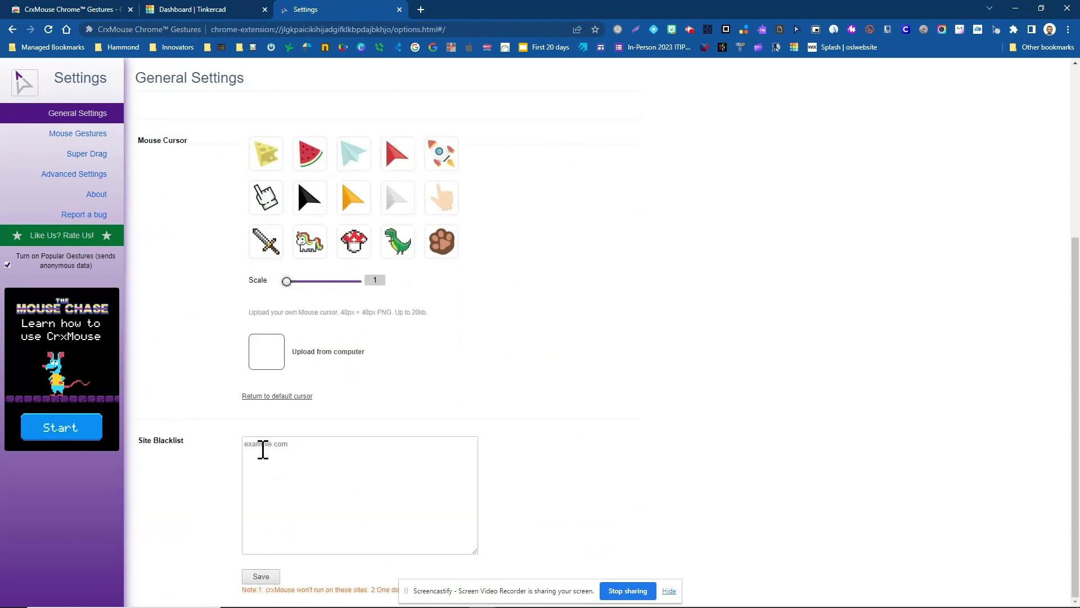
{"action": "left_click", "coordinate": [263, 449]}
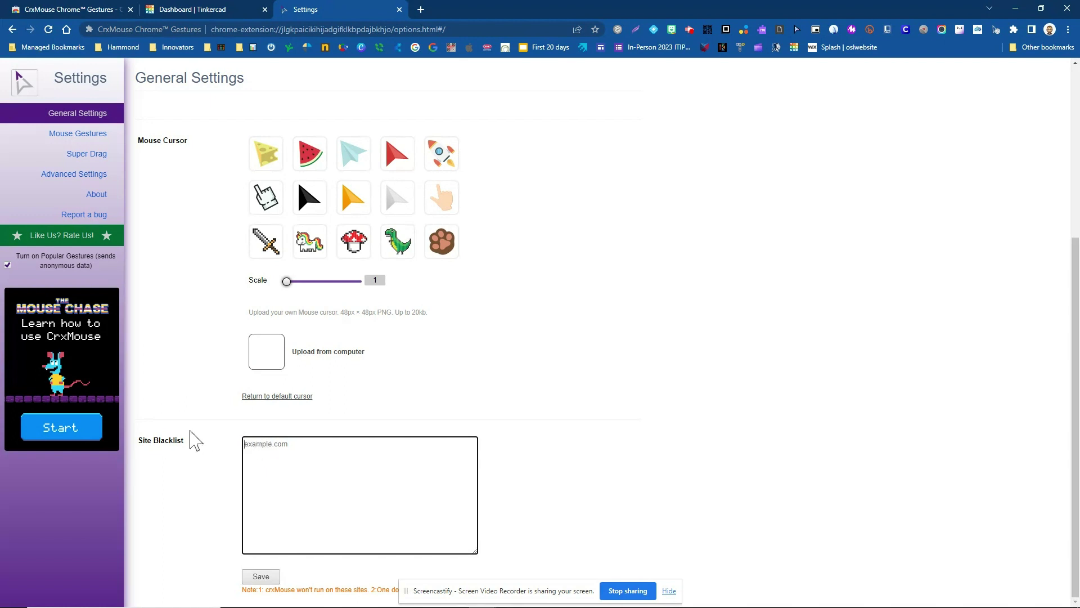
{"action": "scroll", "coordinate": [192, 439], "scroll_direction": "up", "scroll_amount": 5}
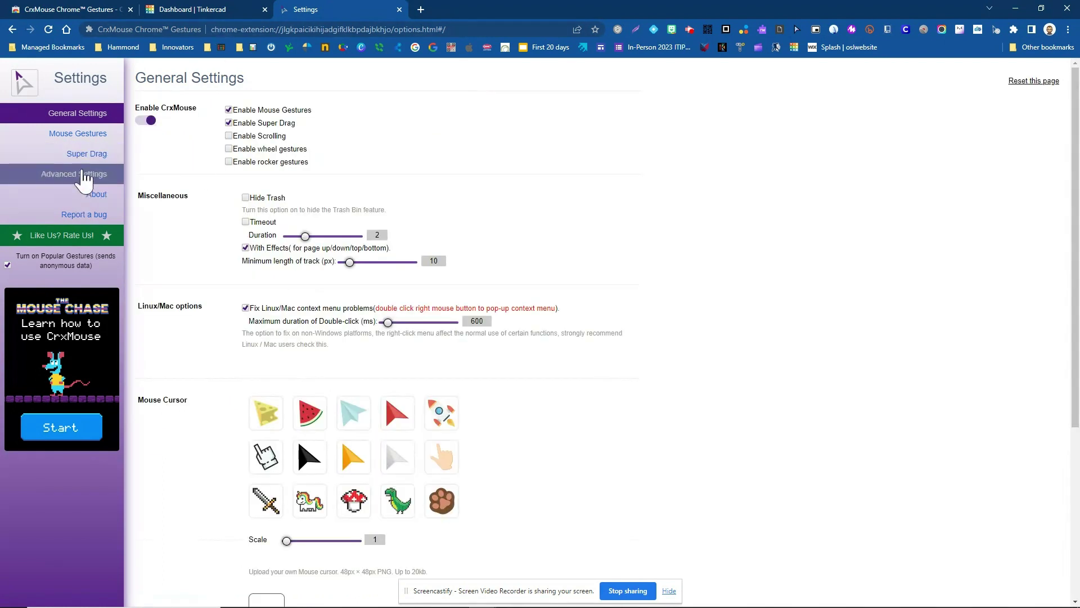
Step: On the Dashboard | Tinkercad tab, draw the rightward Forward gesture toward Splash | oslwebsite
{"action": "left_click", "coordinate": [204, 10]}
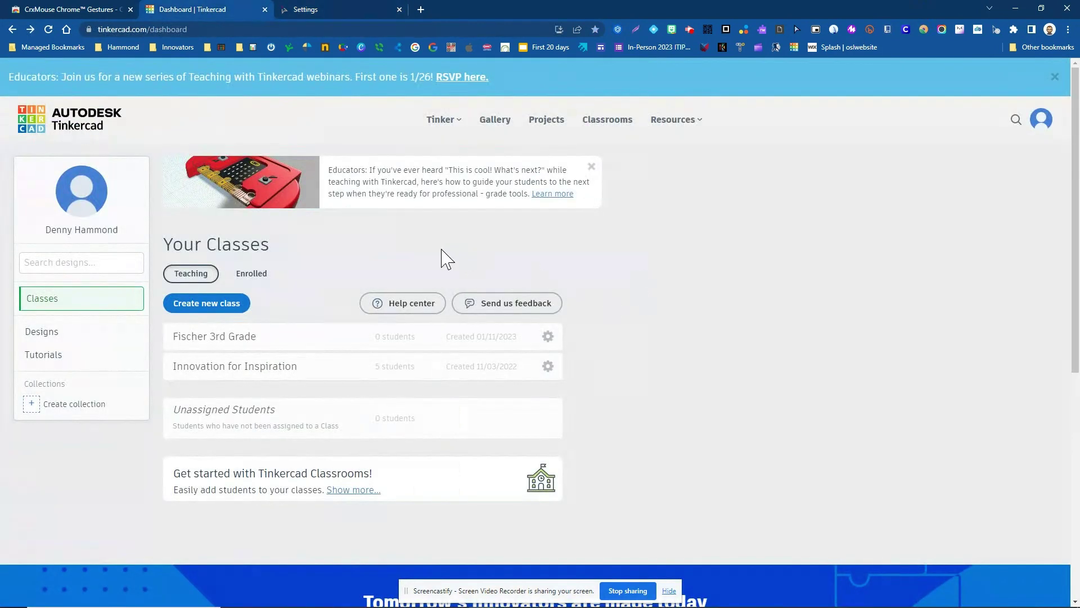
{"action": "left_click_drag", "start_coordinate": [441, 251], "coordinate": [613, 260]}
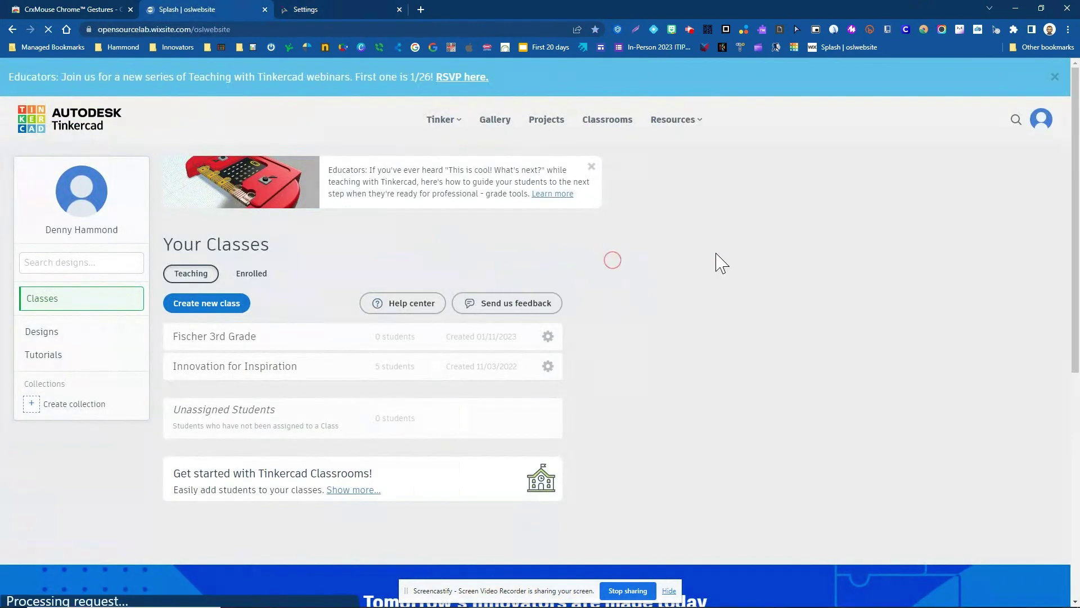